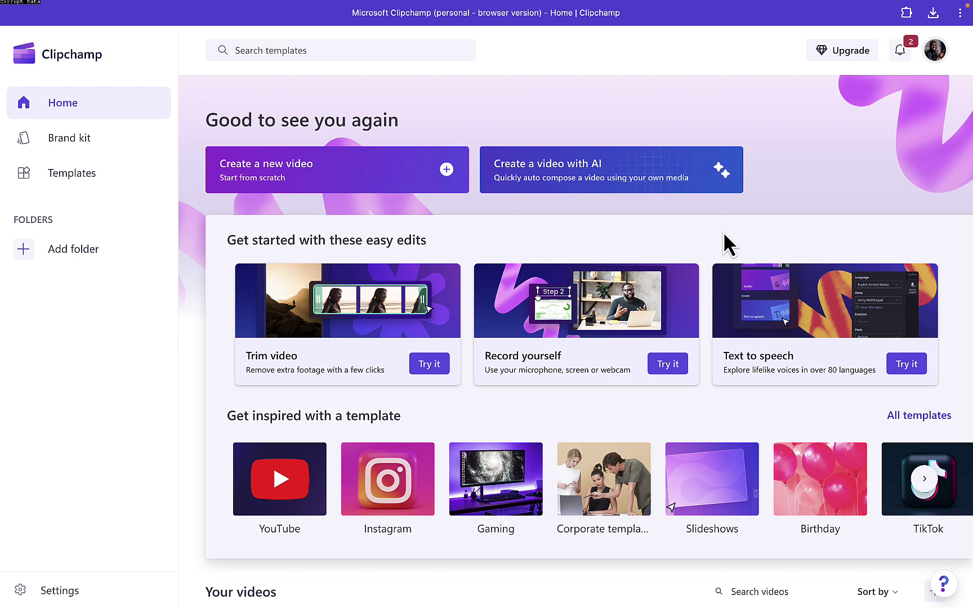
Open the Premium upgrade offer from the home page, showing NGN 5,399.00 monthly pricing.
{"action": "left_click", "coordinate": [842, 50]}
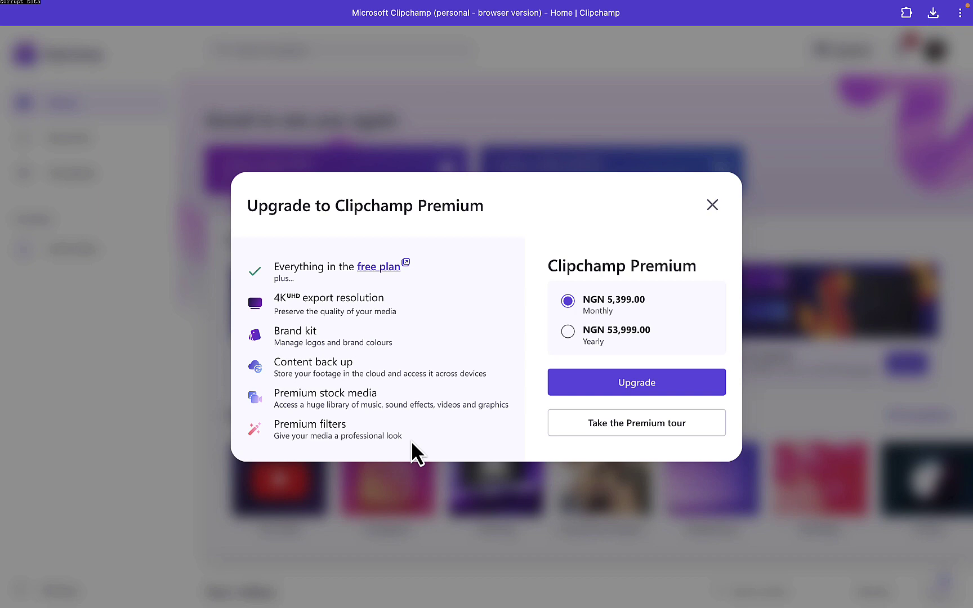
Step through the Premium tour's 4K export, Premium content and Brand kit cards to the end.
{"action": "left_click", "coordinate": [641, 434]}
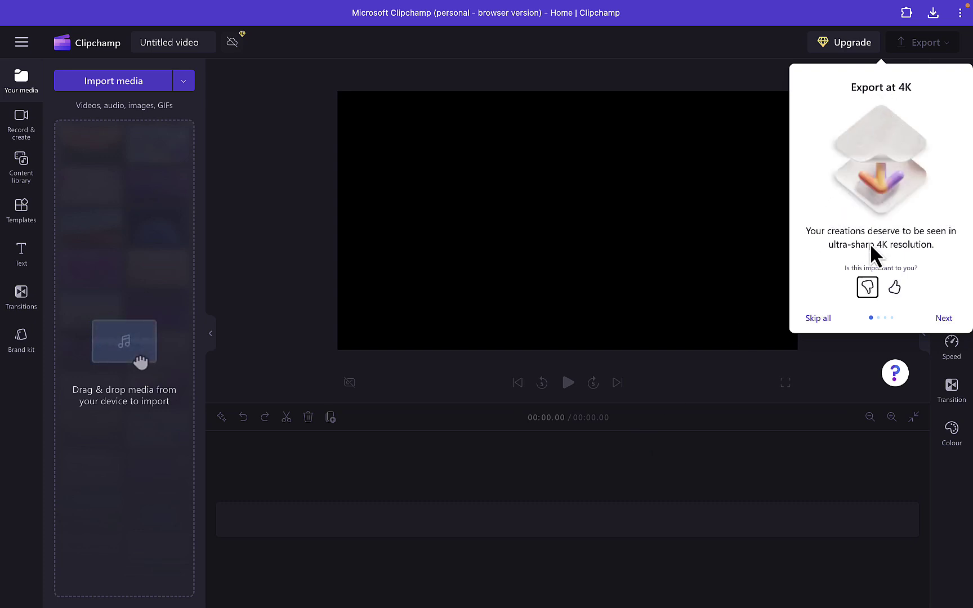
{"action": "left_click", "coordinate": [944, 318]}
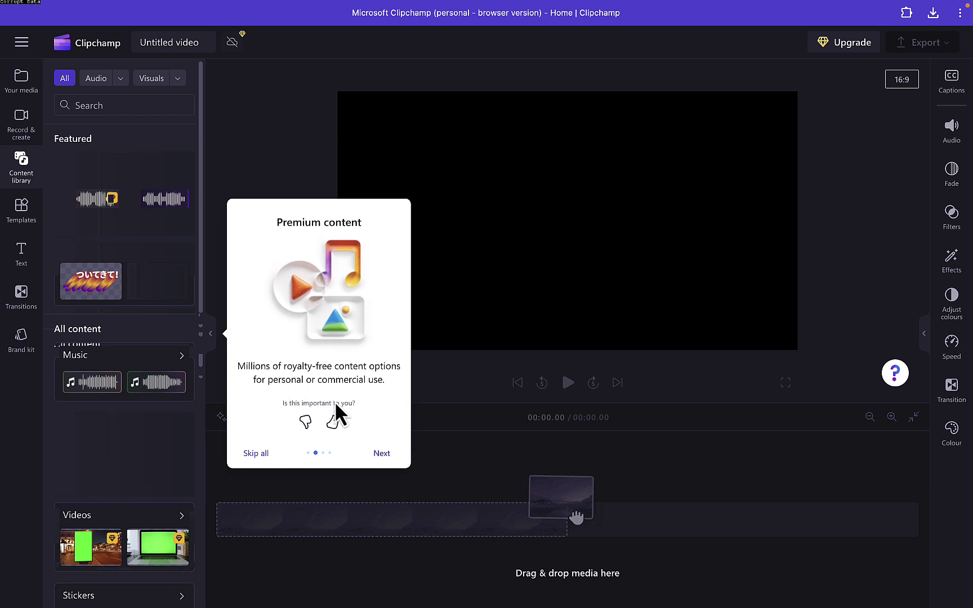
{"action": "left_click", "coordinate": [382, 453]}
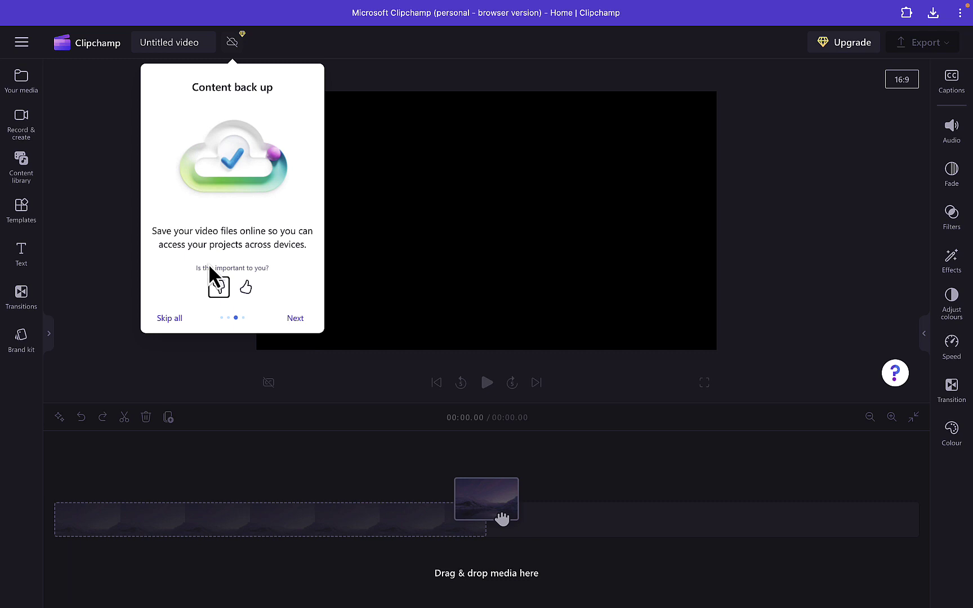
{"action": "left_click", "coordinate": [296, 319]}
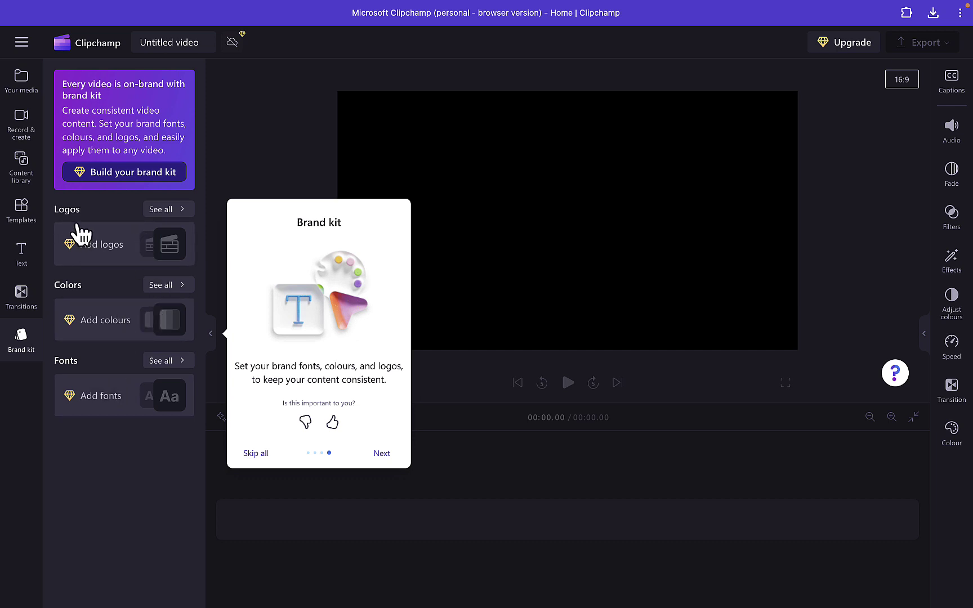
{"action": "left_click", "coordinate": [383, 454]}
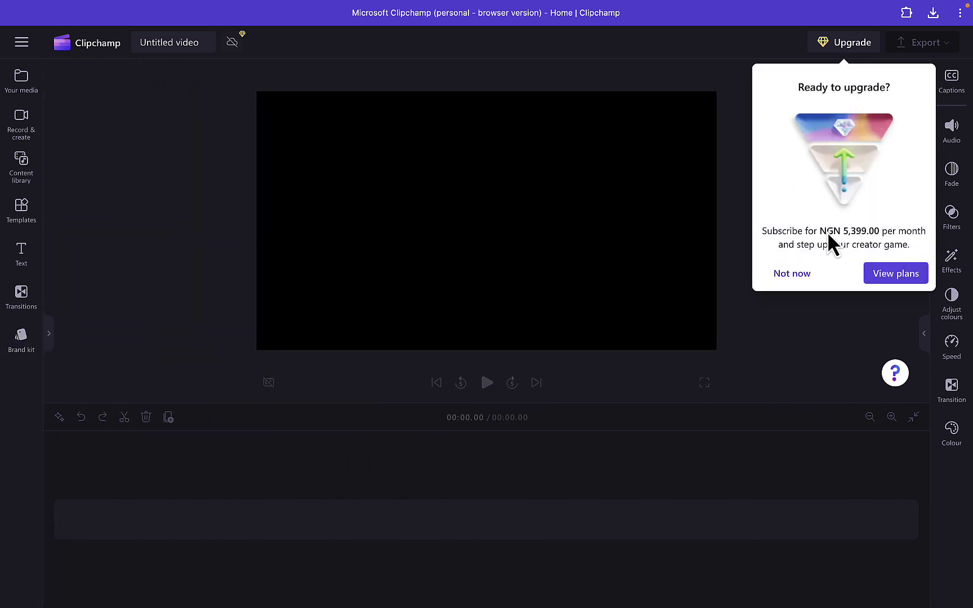
{"action": "left_click", "coordinate": [894, 276]}
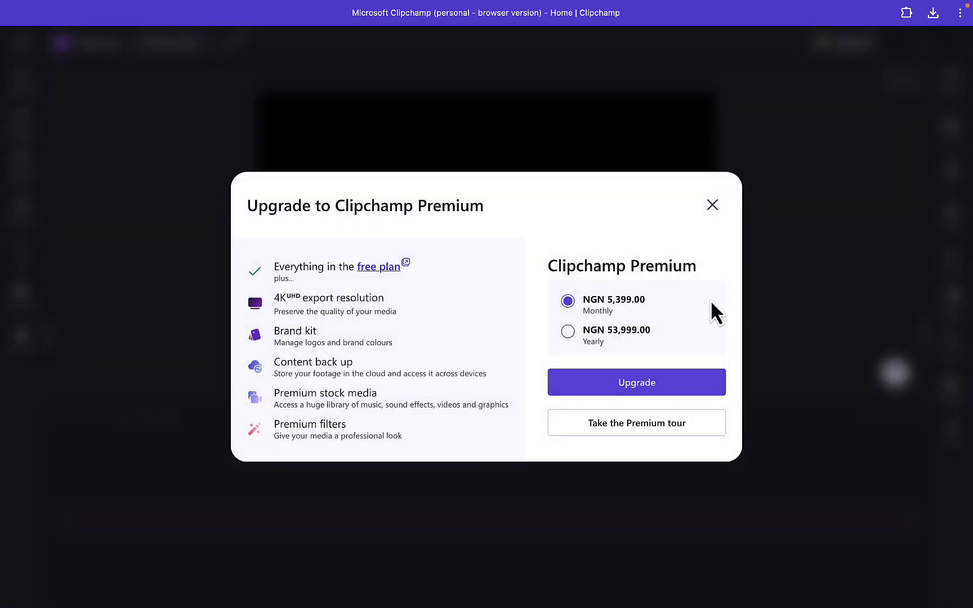